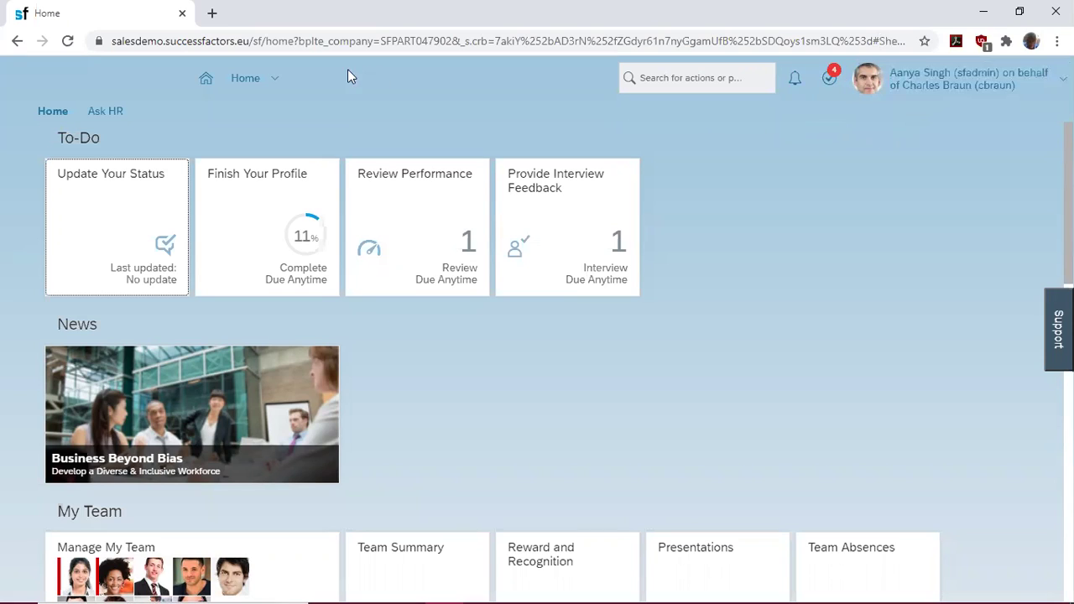
# Go to Interview Central in the Recruiting module and show the candidates of the HR Professional requisition
pyautogui.click(262, 83)
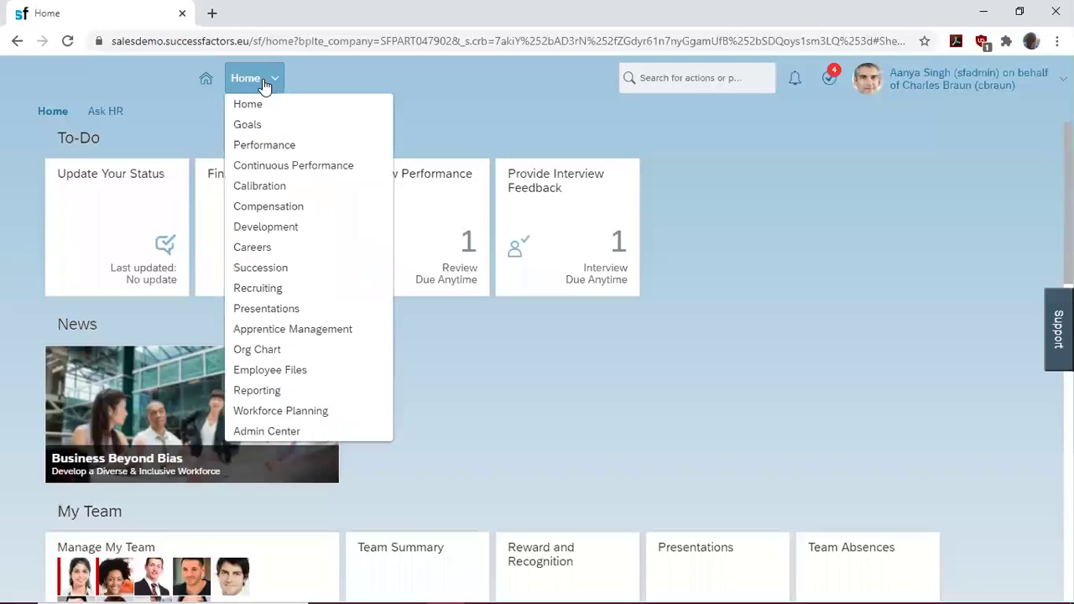
pyautogui.click(259, 289)
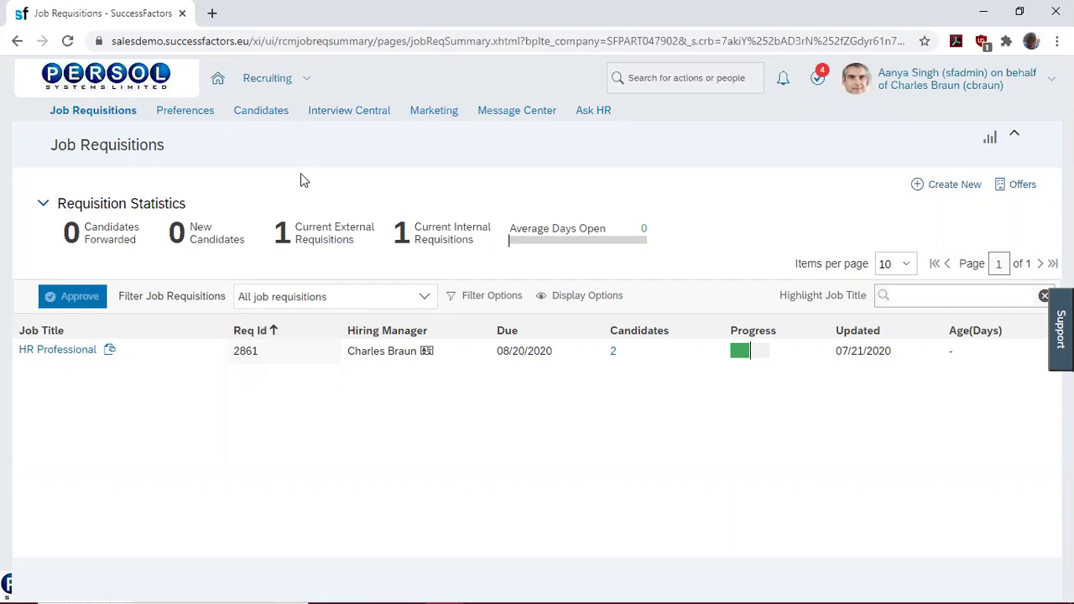
pyautogui.click(338, 119)
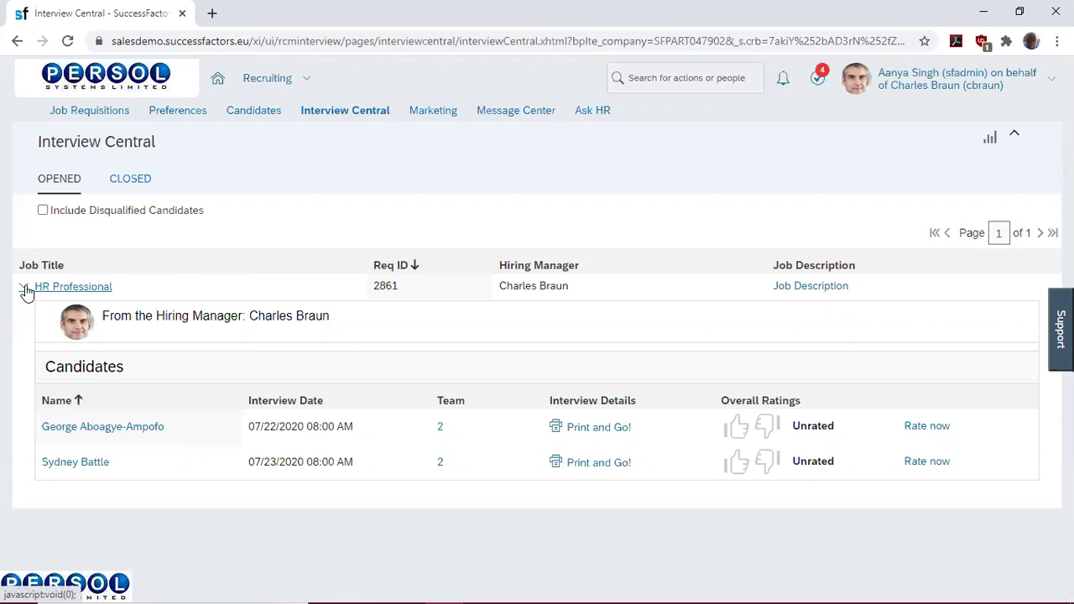
pyautogui.click(25, 288)
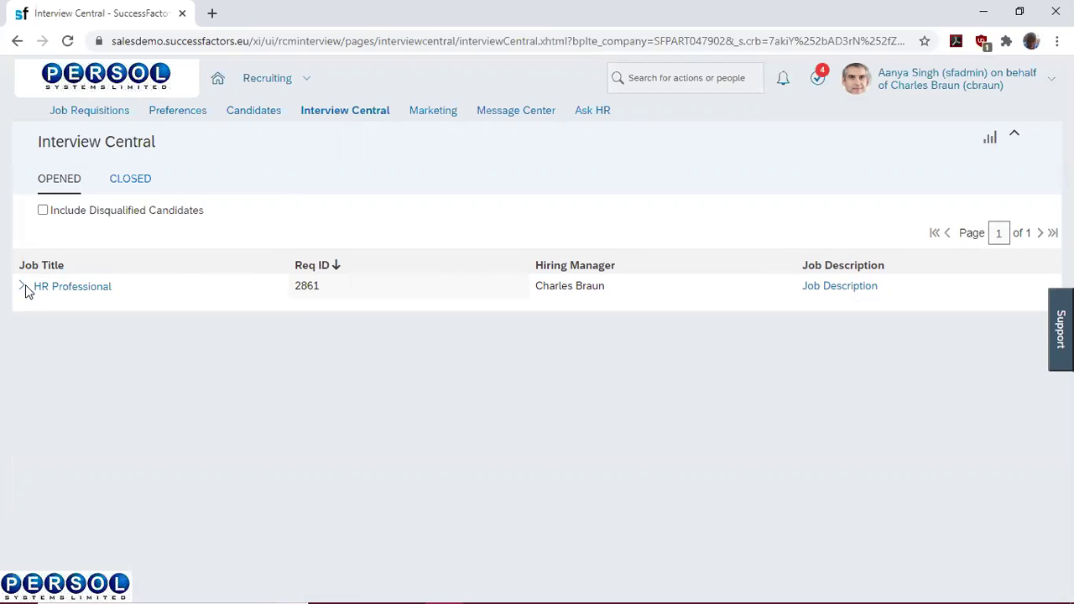
pyautogui.click(25, 288)
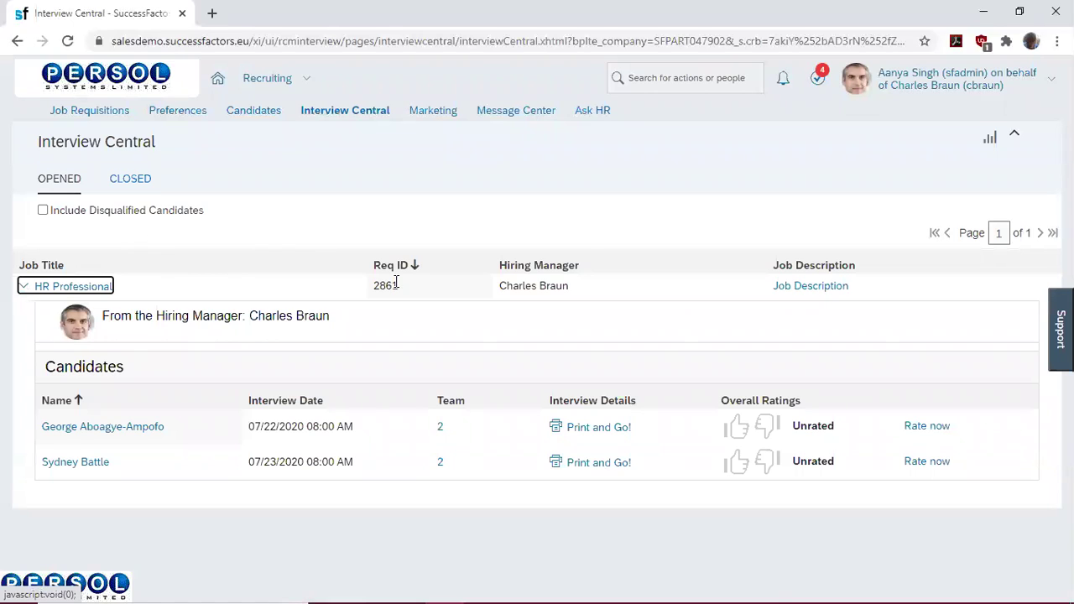
# Read the HR Professional job description through to the competencies, skills and education, and close it
pyautogui.click(794, 288)
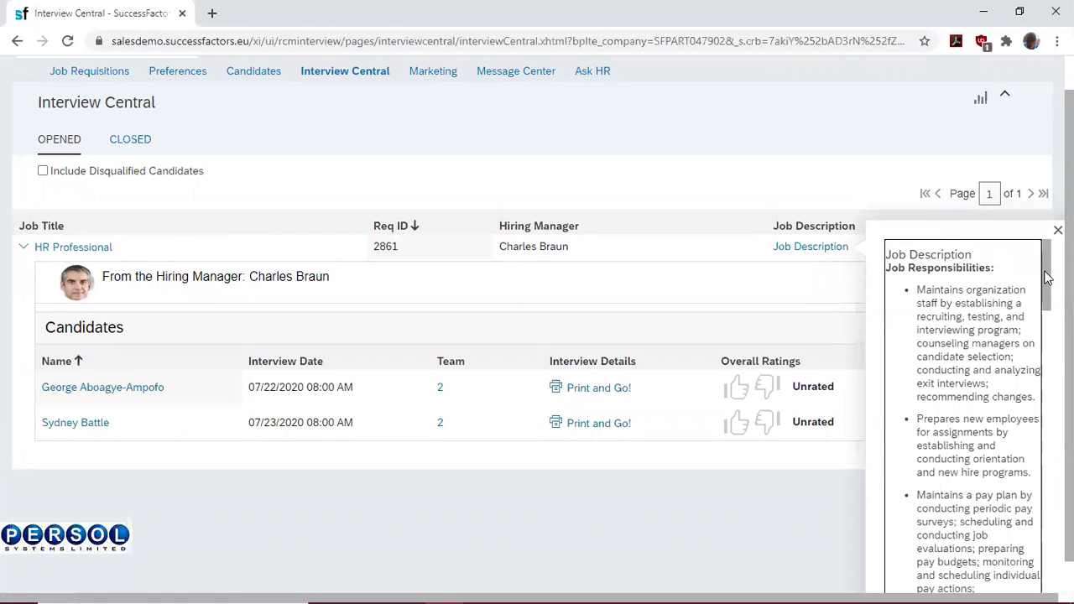
pyautogui.moveTo(1046, 272); pyautogui.dragTo(1039, 574)
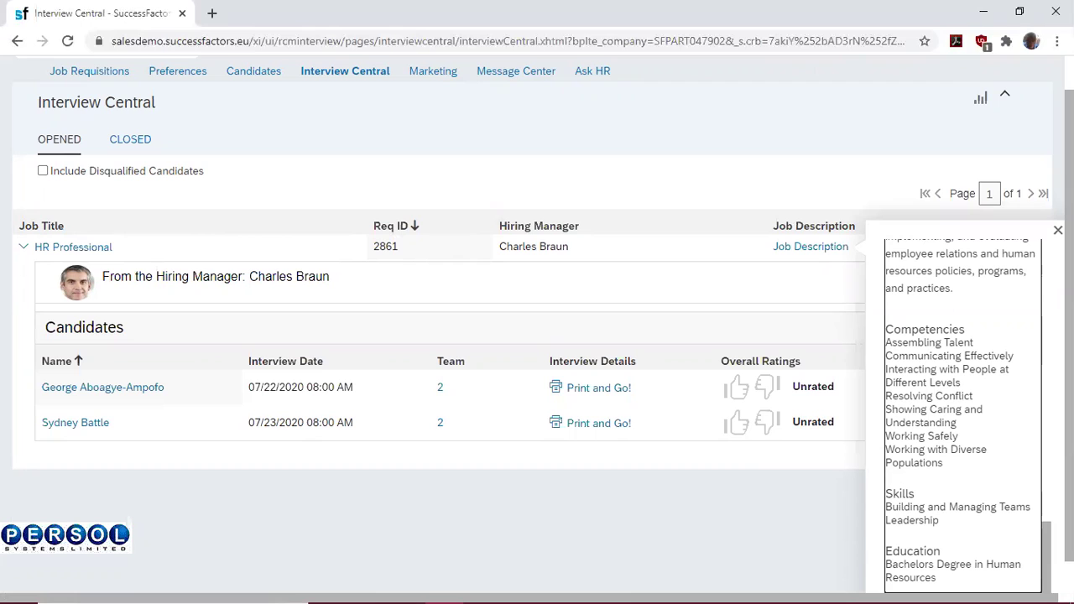
pyautogui.click(1057, 230)
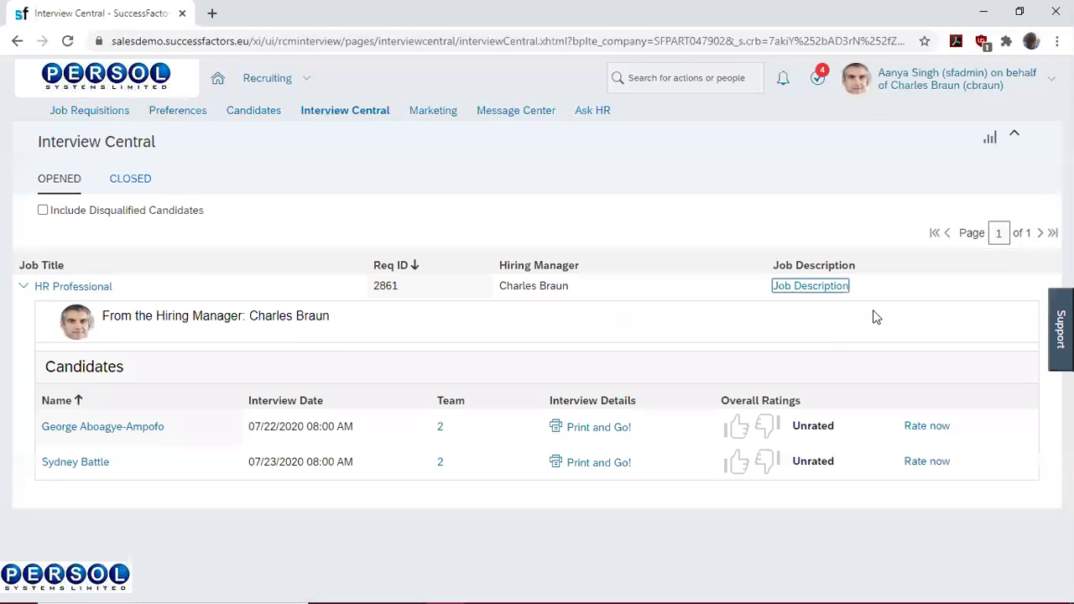
# Review the first candidate's Print and Go pack, including interview questions, interview team and competencies, and close it
pyautogui.click(585, 435)
pyautogui.click(585, 431)
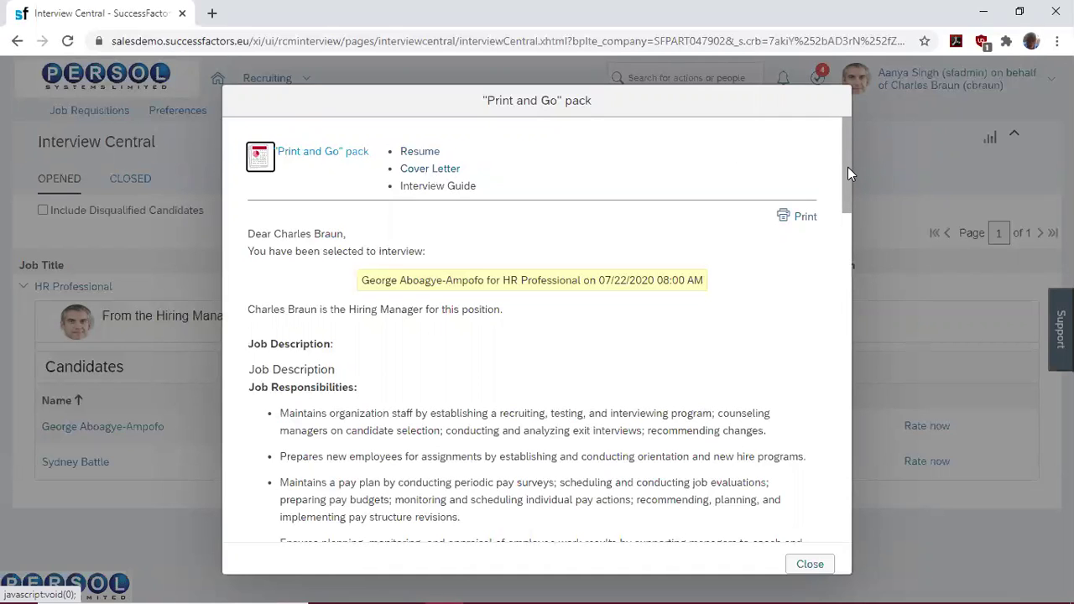
pyautogui.moveTo(848, 172); pyautogui.dragTo(846, 404)
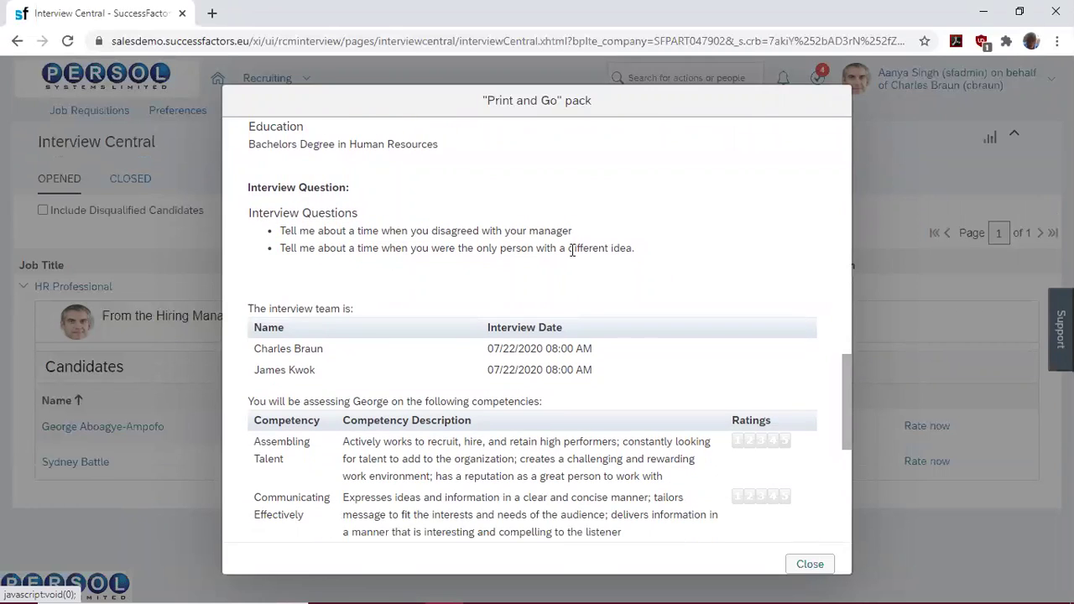
pyautogui.moveTo(846, 371); pyautogui.dragTo(846, 392)
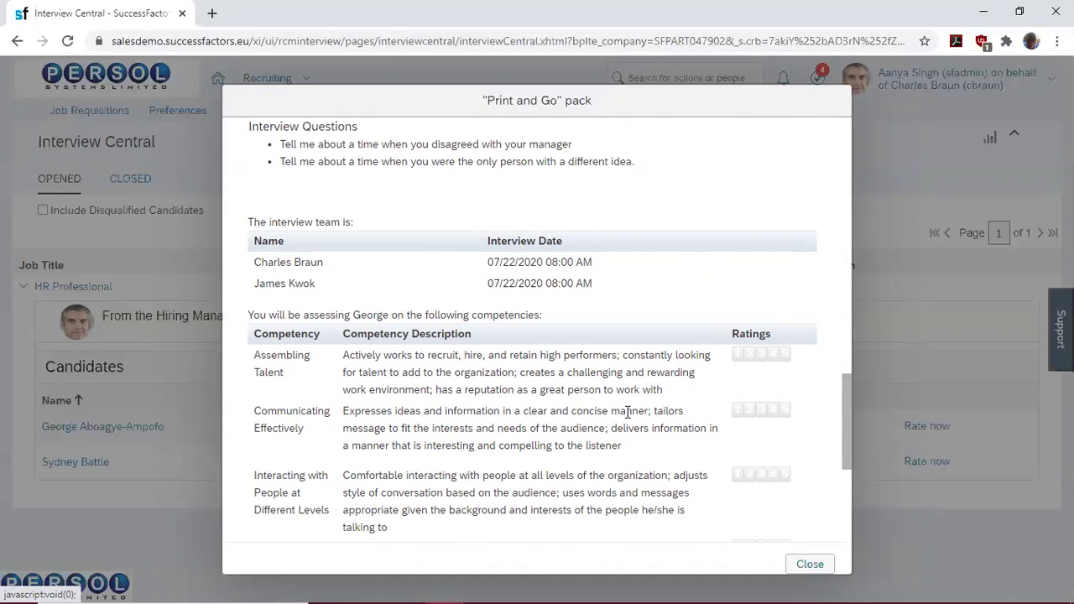
pyautogui.moveTo(848, 431); pyautogui.dragTo(825, 542)
pyautogui.click(810, 564)
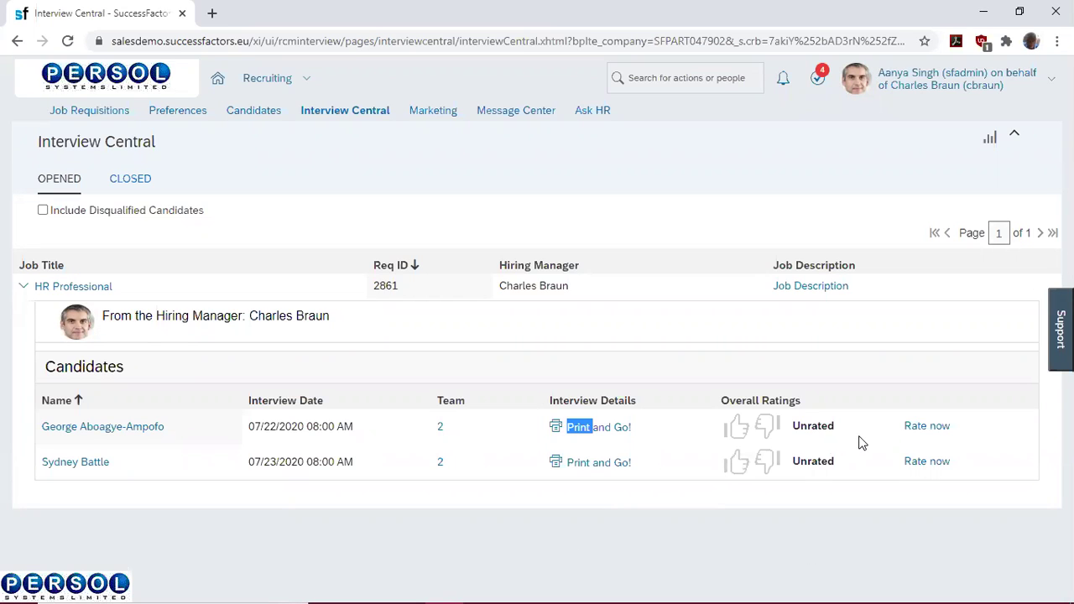
# Start rating the first candidate, scoring Assembling Talent 5, and view that competency's comment form without entering a comment
pyautogui.click(922, 428)
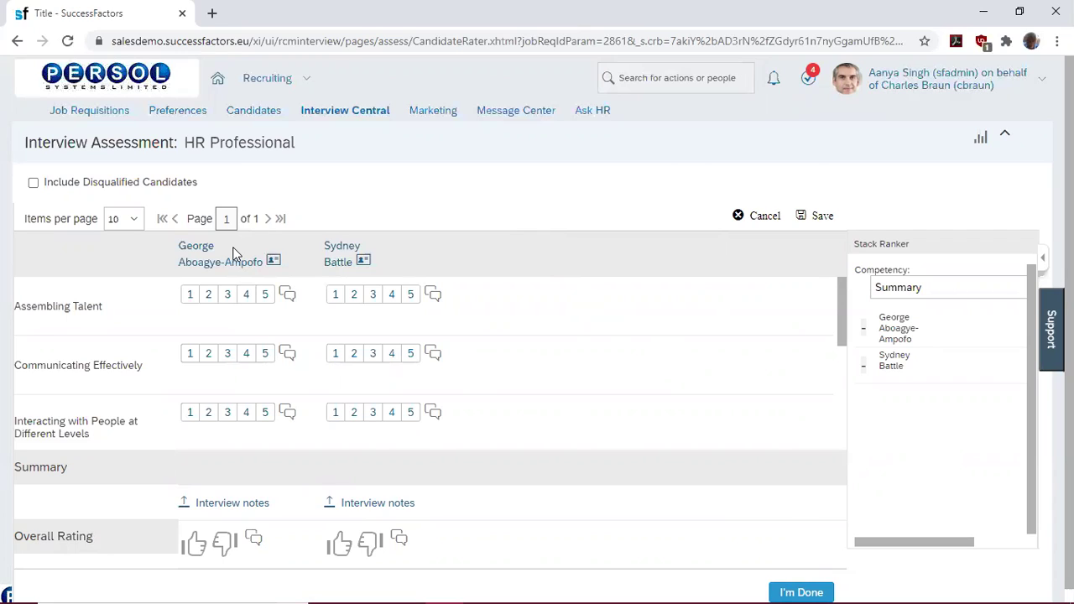
pyautogui.click(265, 294)
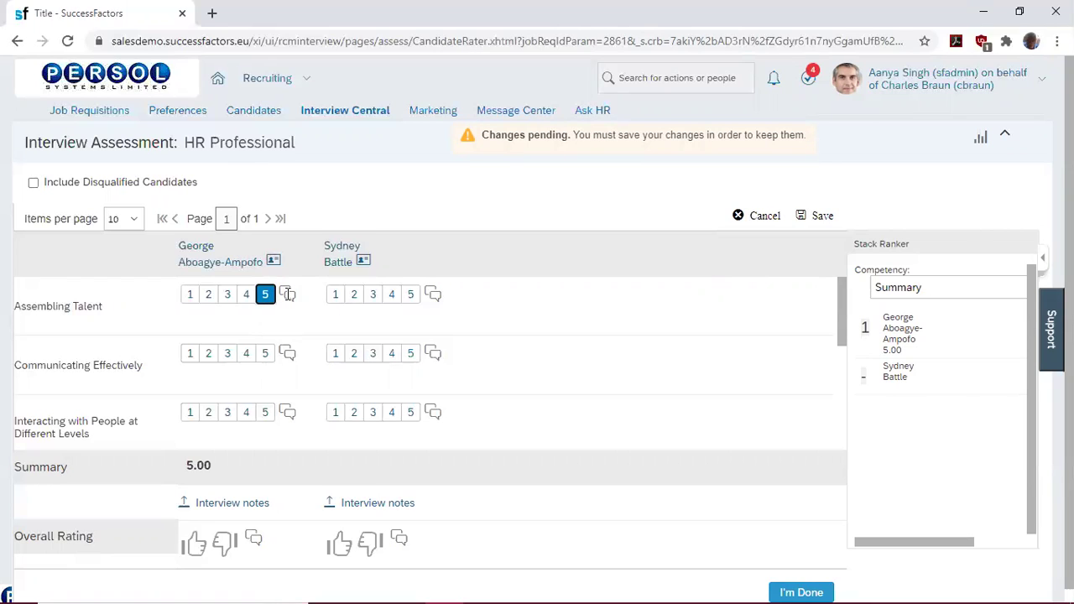
pyautogui.click(288, 293)
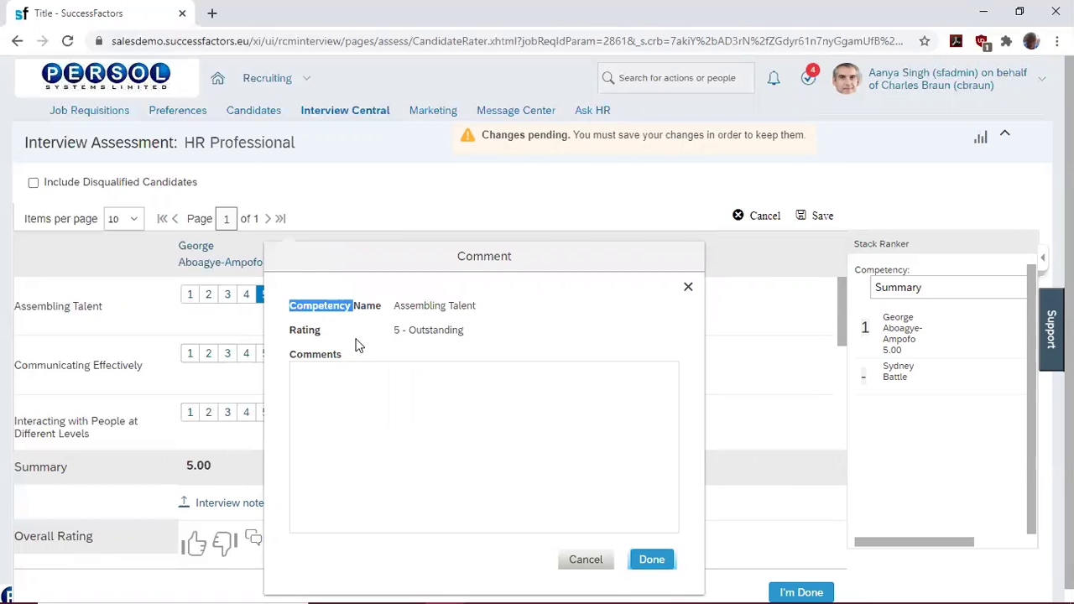
pyautogui.click(366, 380)
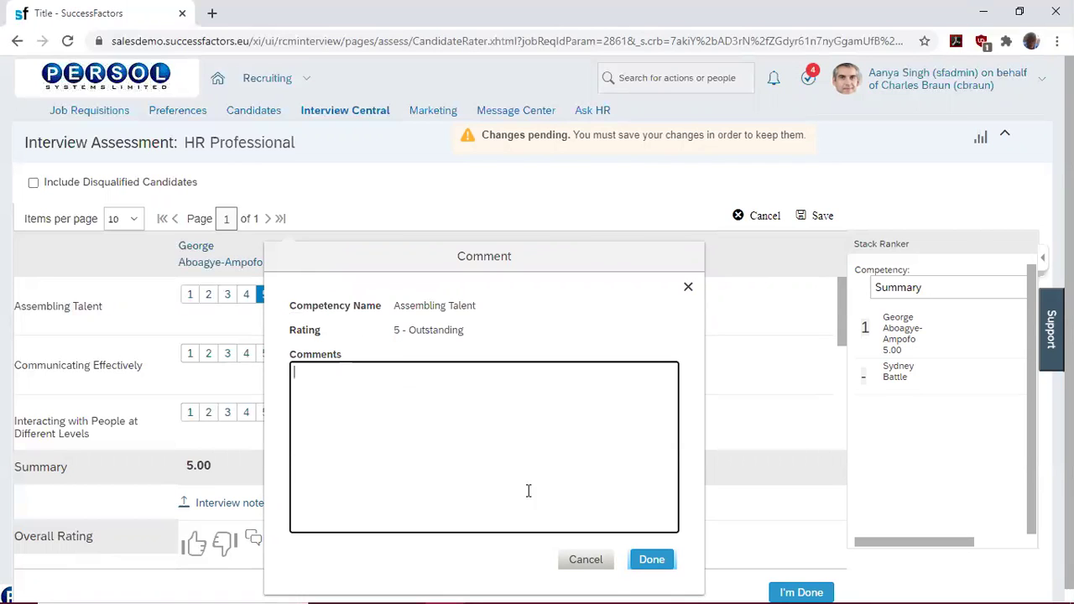
pyautogui.click(688, 288)
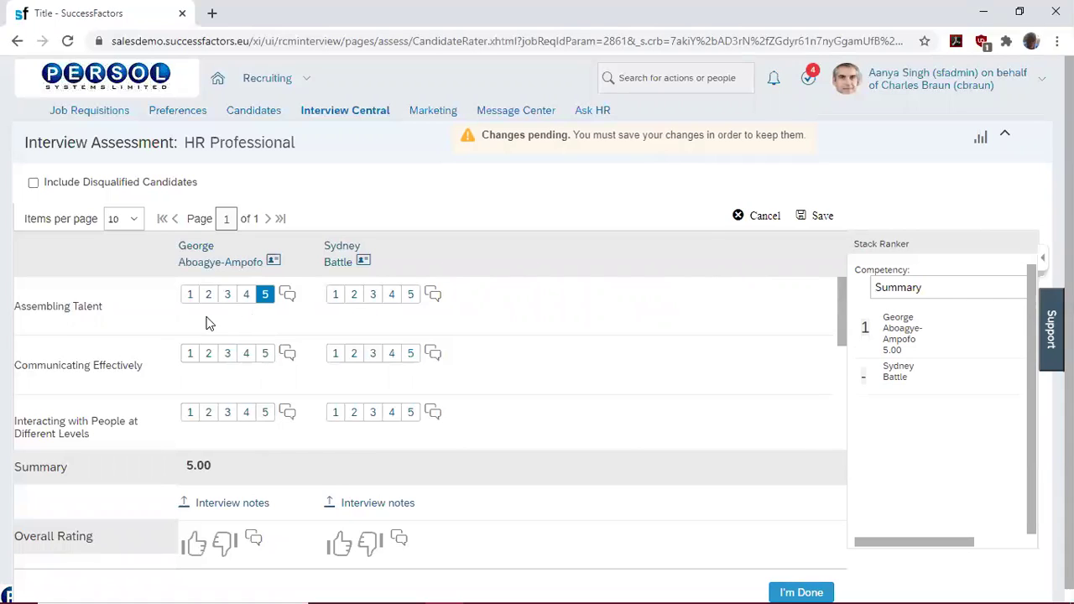
# Check the Communicating Effectively description, and rate the first candidate 5 on it and on Interacting with People at Different Levels
pyautogui.click(148, 361)
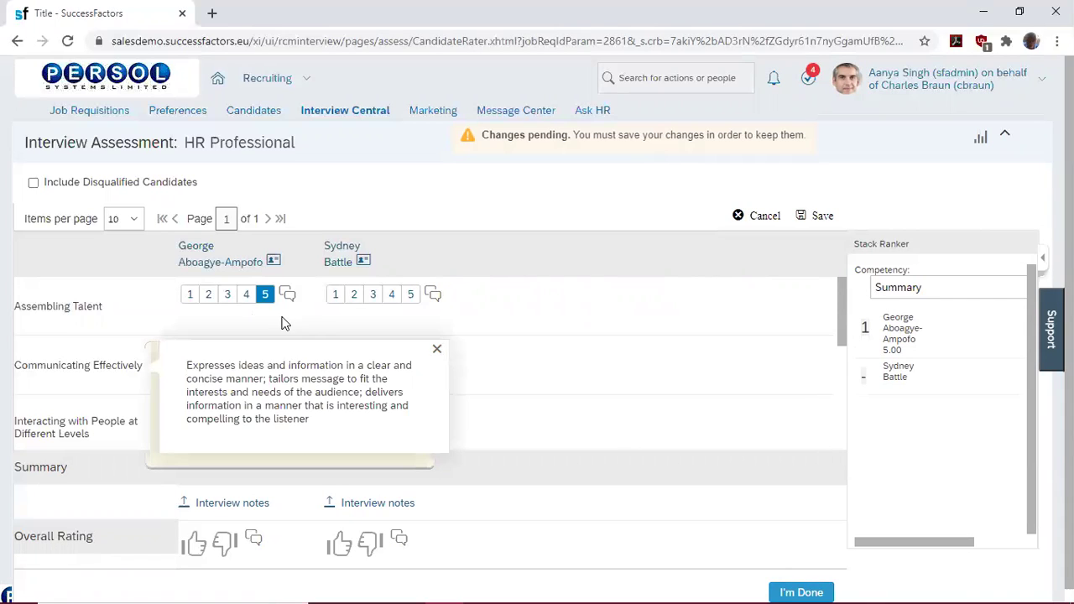
pyautogui.click(437, 348)
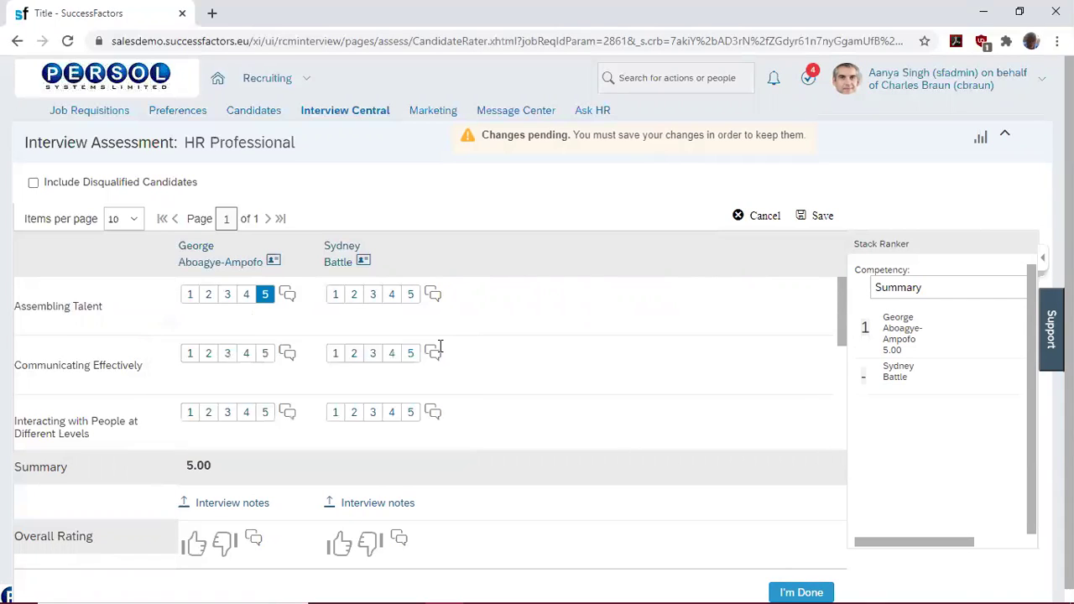
pyautogui.click(265, 355)
pyautogui.click(265, 414)
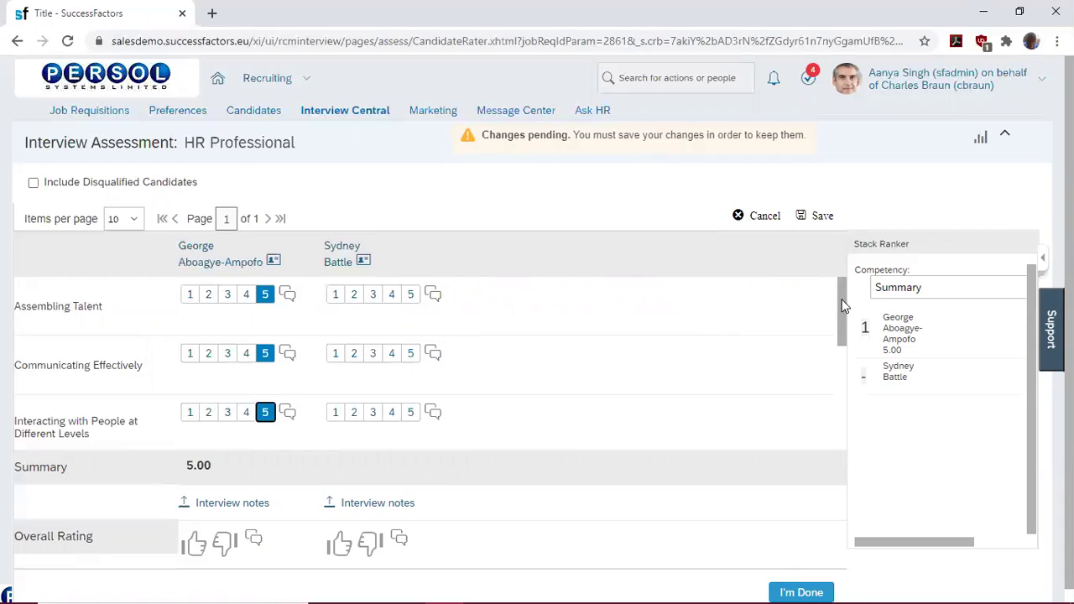
# Rate the first candidate 5 on Resolving Conflict, Showing Caring and Understanding and Working Safely, and 4 on Working with Diverse Populations
pyautogui.moveTo(844, 307); pyautogui.dragTo(842, 340)
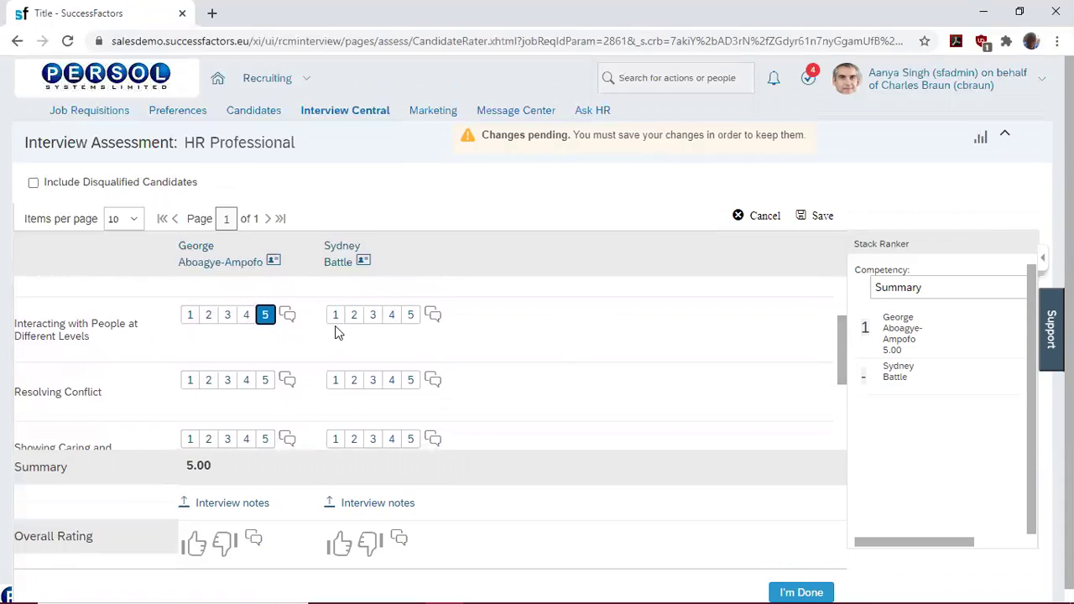
pyautogui.click(265, 380)
pyautogui.moveTo(846, 353); pyautogui.dragTo(842, 377)
pyautogui.click(265, 361)
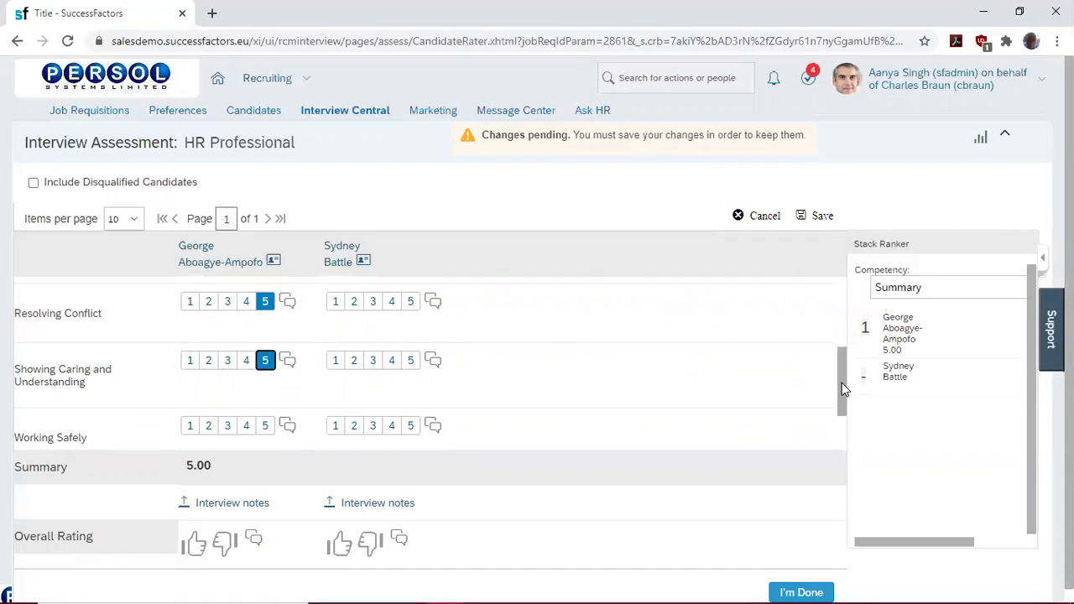
pyautogui.moveTo(842, 383); pyautogui.dragTo(838, 410)
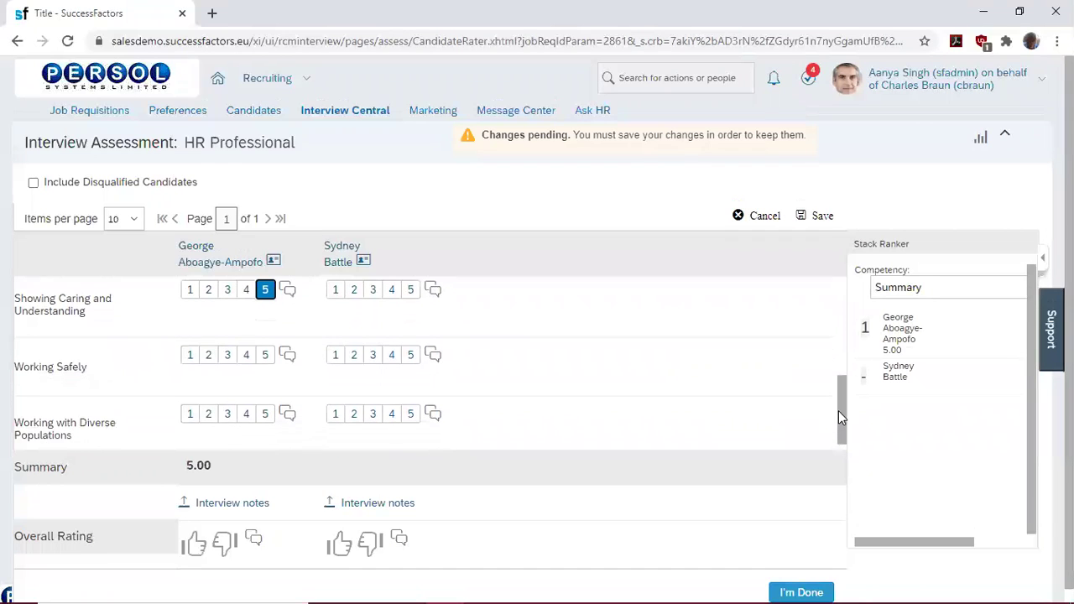
pyautogui.click(266, 358)
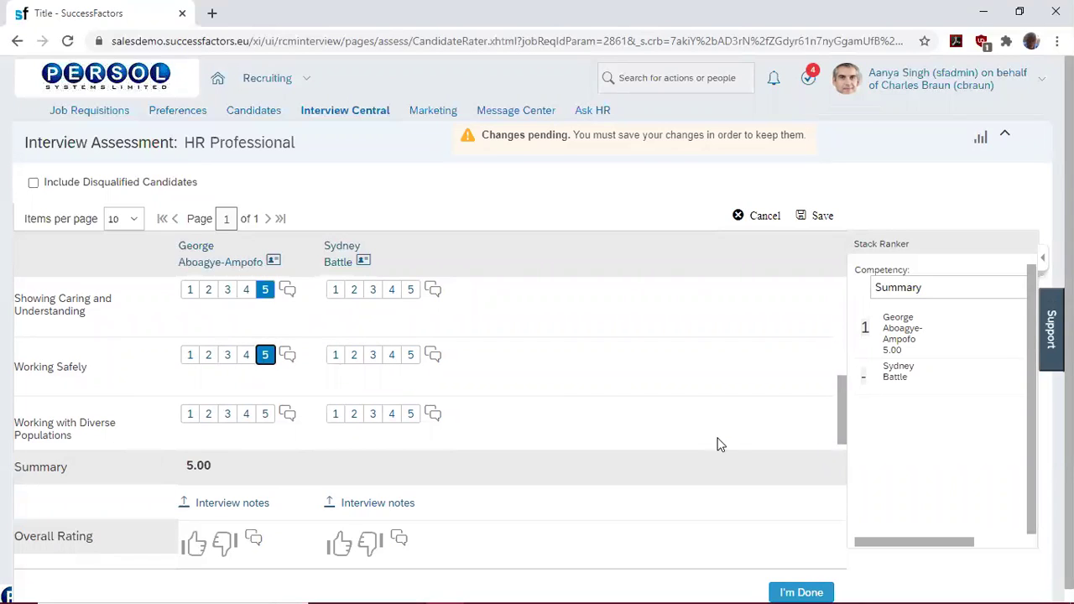
pyautogui.moveTo(842, 432); pyautogui.dragTo(842, 439)
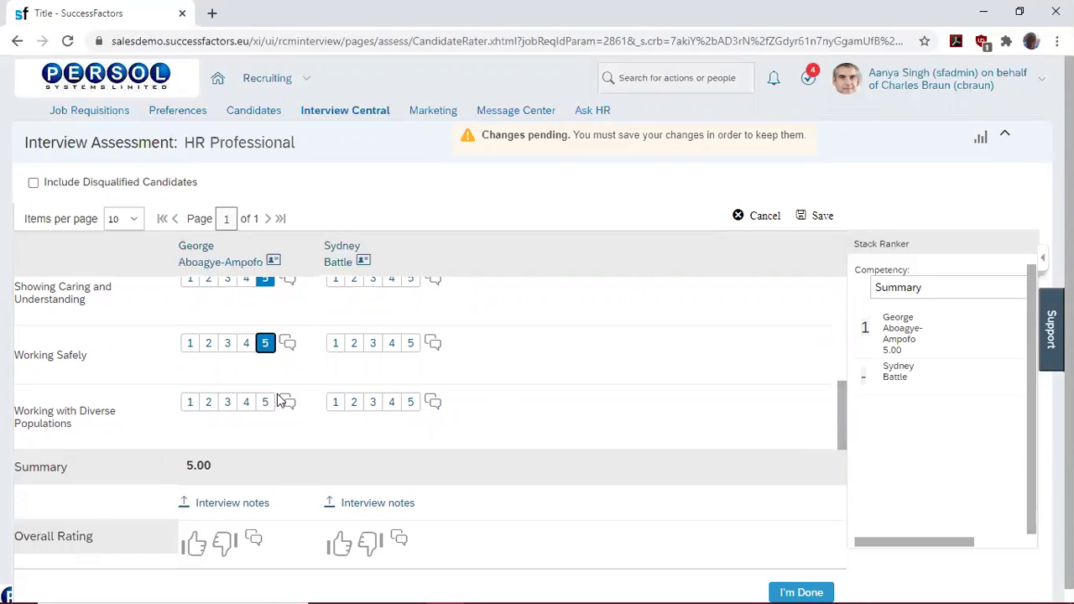
pyautogui.click(247, 403)
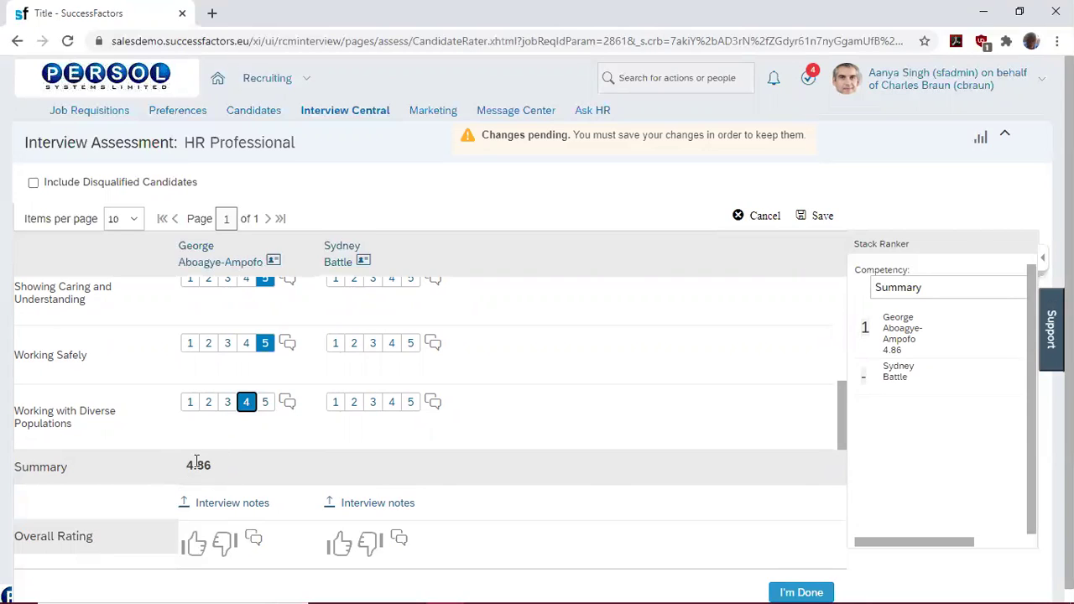
# Give the first candidate a thumbs-up overall rating, viewing the interview notes upload and overall comment forms without adding anything
pyautogui.click(218, 504)
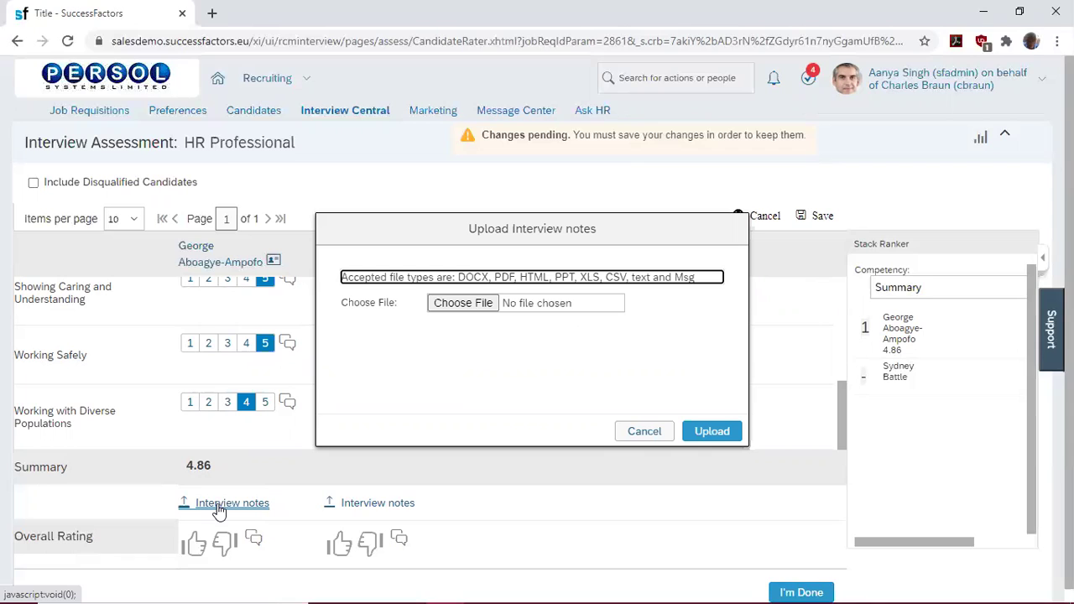
pyautogui.click(646, 431)
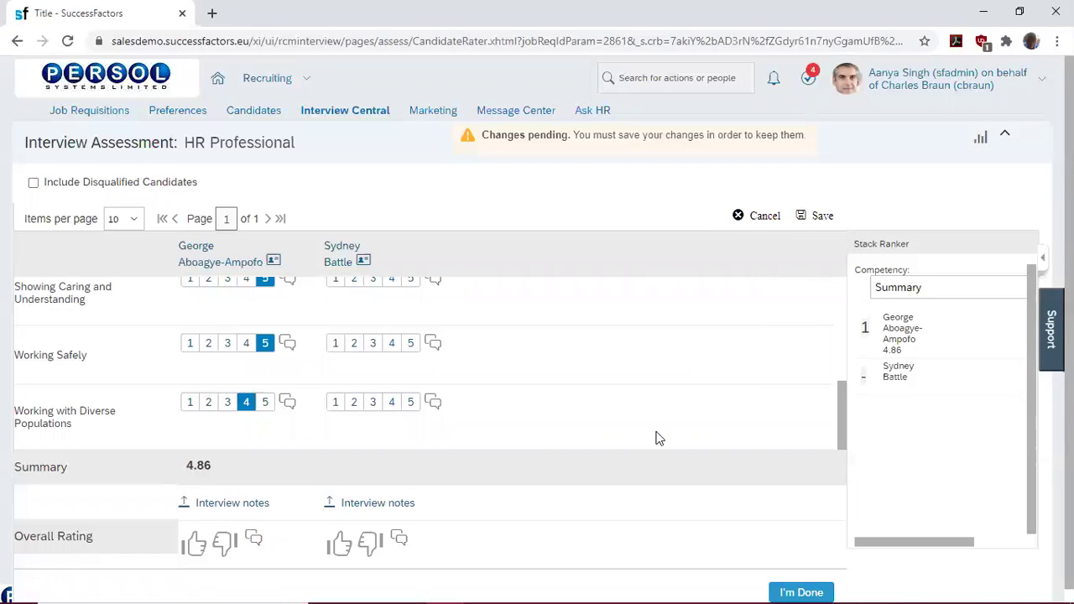
pyautogui.click(194, 546)
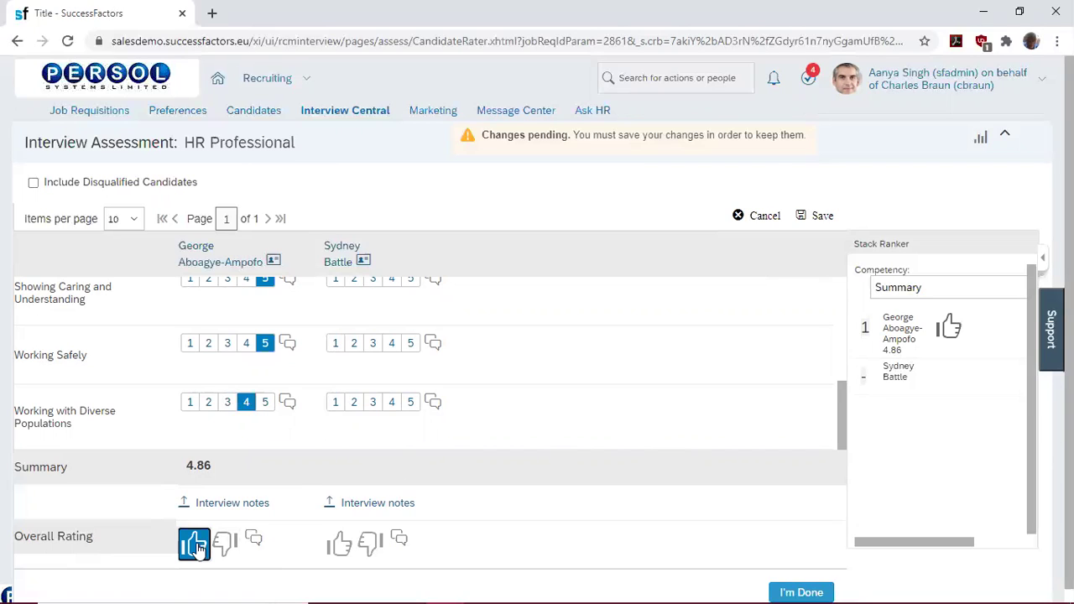
pyautogui.click(254, 539)
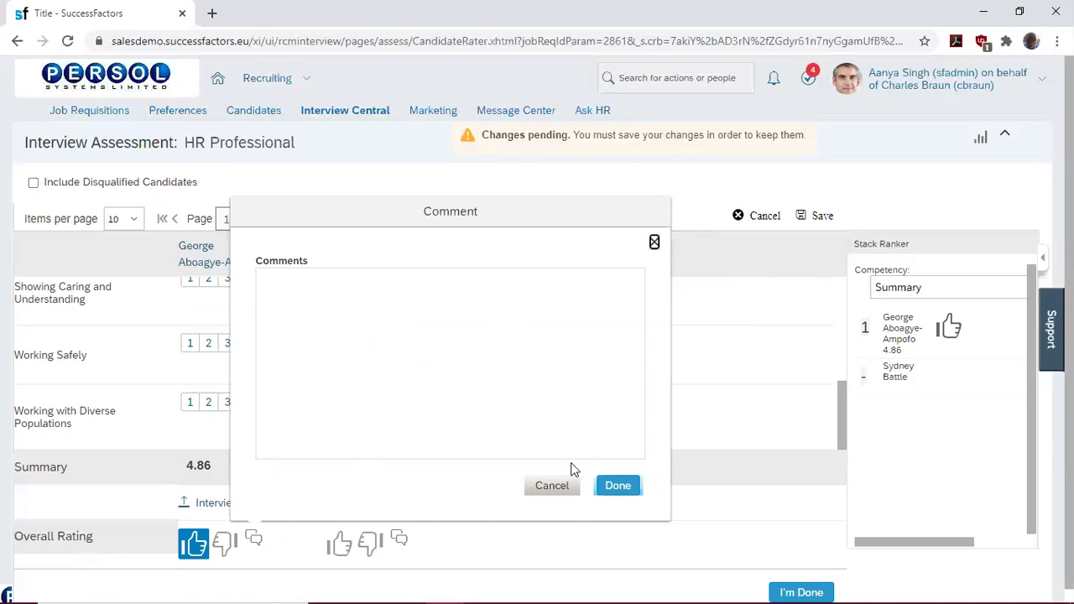
pyautogui.click(654, 242)
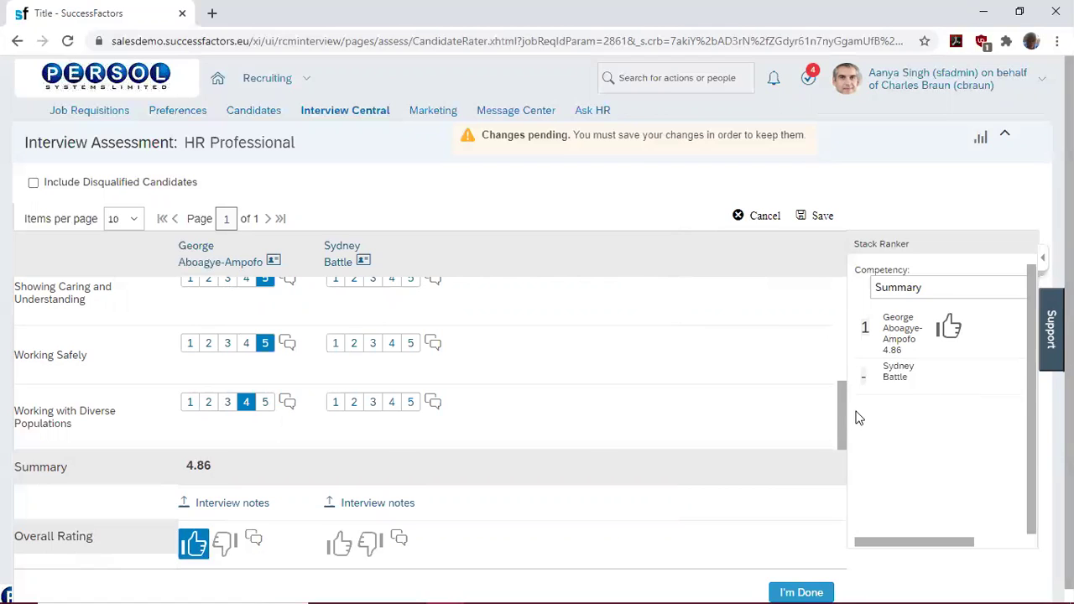
# Rate the second candidate 3 on Assembling Talent, Communicating Effectively and Interacting with People at Different Levels
pyautogui.moveTo(839, 416); pyautogui.dragTo(835, 308)
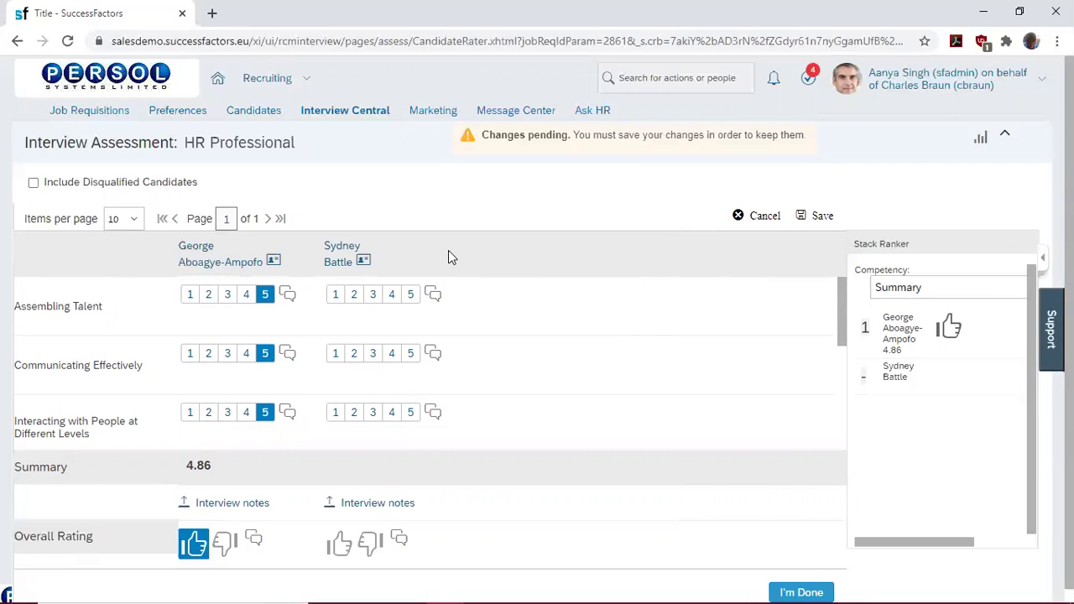
pyautogui.click(374, 294)
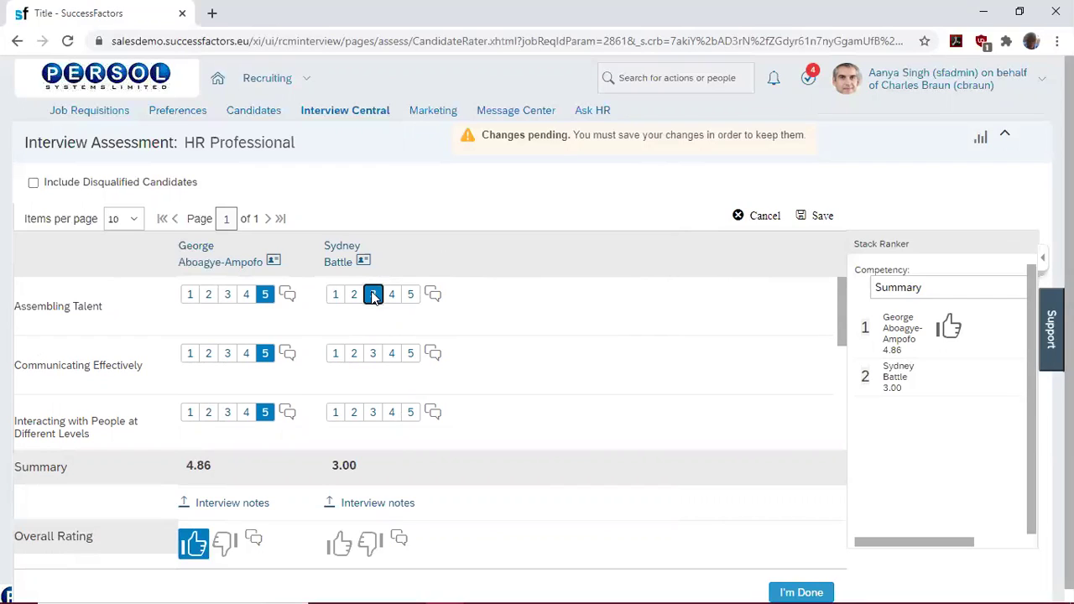
pyautogui.moveTo(842, 307); pyautogui.dragTo(846, 325)
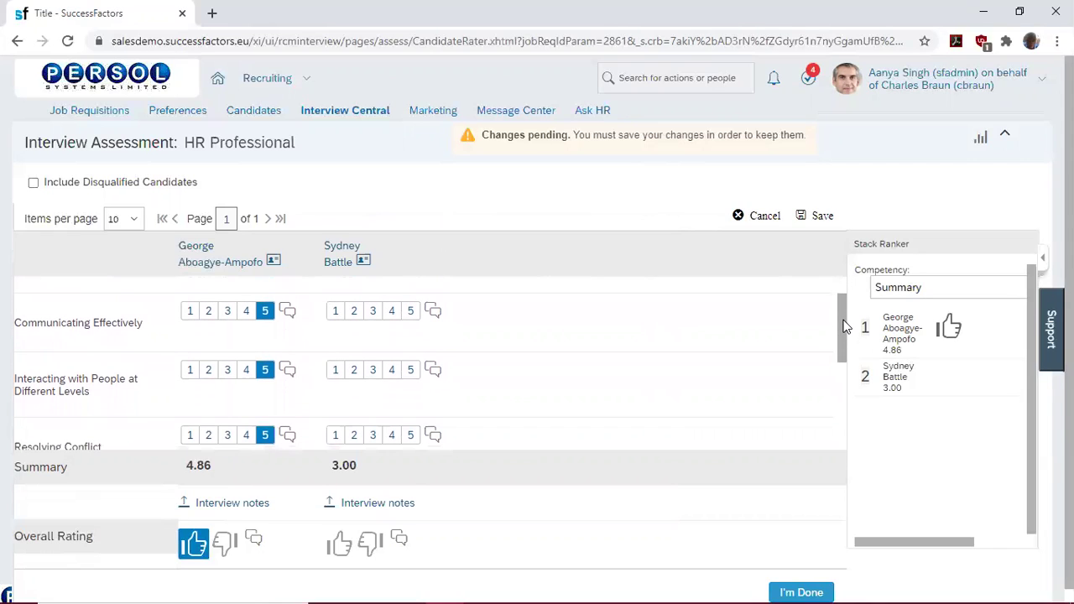
pyautogui.click(374, 312)
pyautogui.click(373, 371)
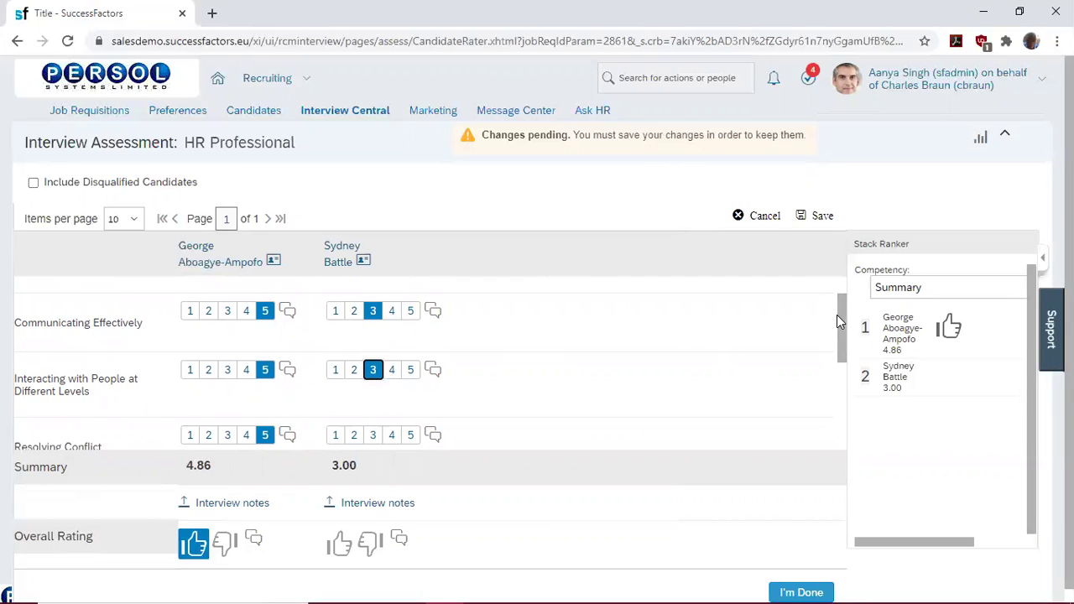
# Rate the second candidate 3 on Resolving Conflict, Showing Caring and Understanding and Working Safely, and 4 on Working with Diverse Populations
pyautogui.moveTo(840, 328); pyautogui.dragTo(845, 371)
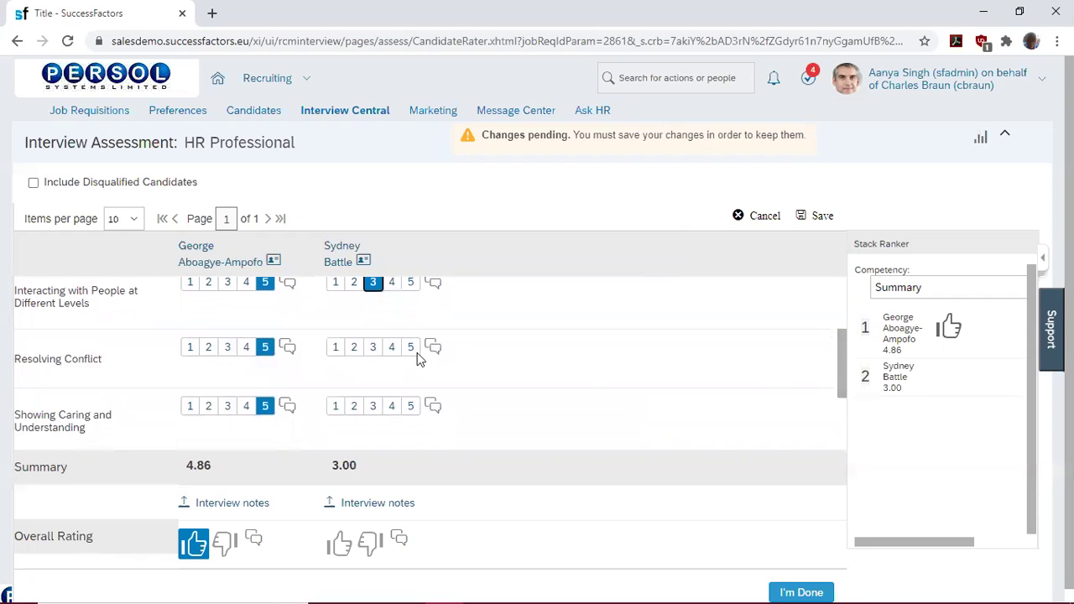
pyautogui.click(376, 351)
pyautogui.moveTo(840, 375); pyautogui.dragTo(842, 412)
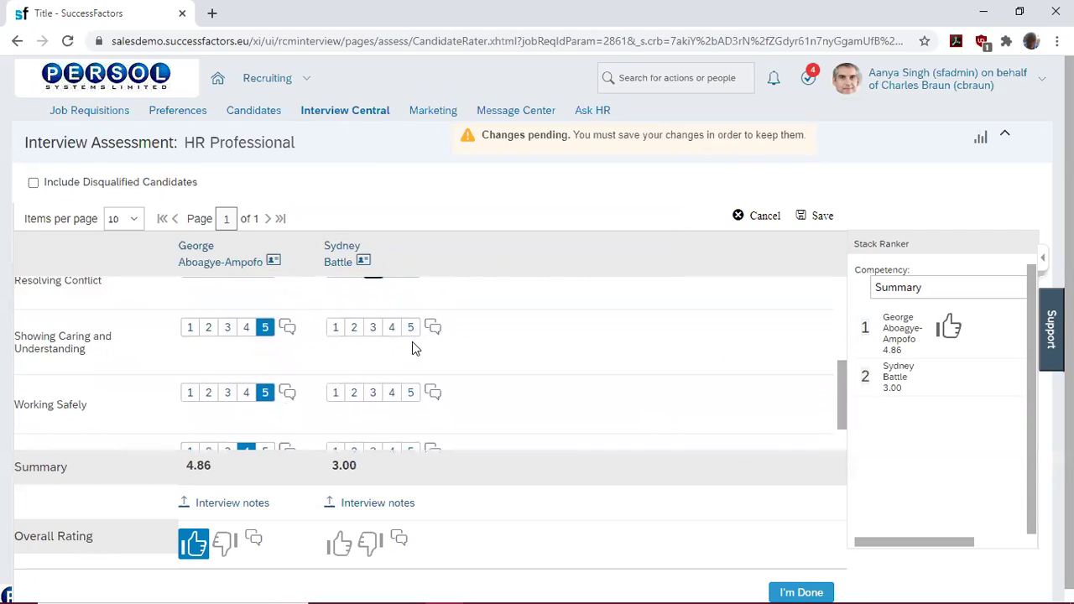
pyautogui.click(374, 333)
pyautogui.moveTo(841, 408); pyautogui.dragTo(840, 413)
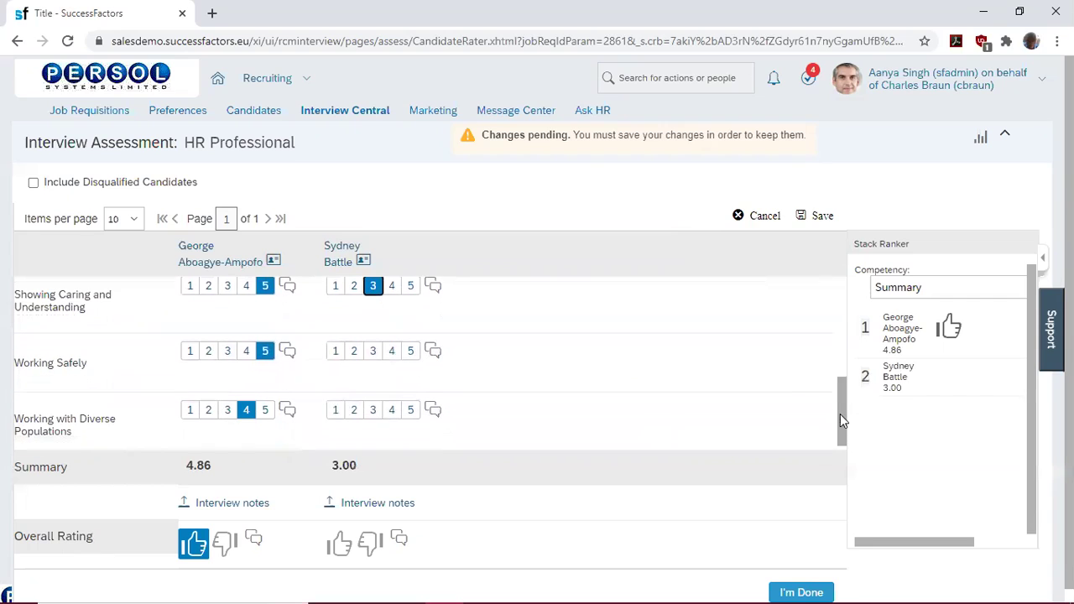
pyautogui.click(373, 349)
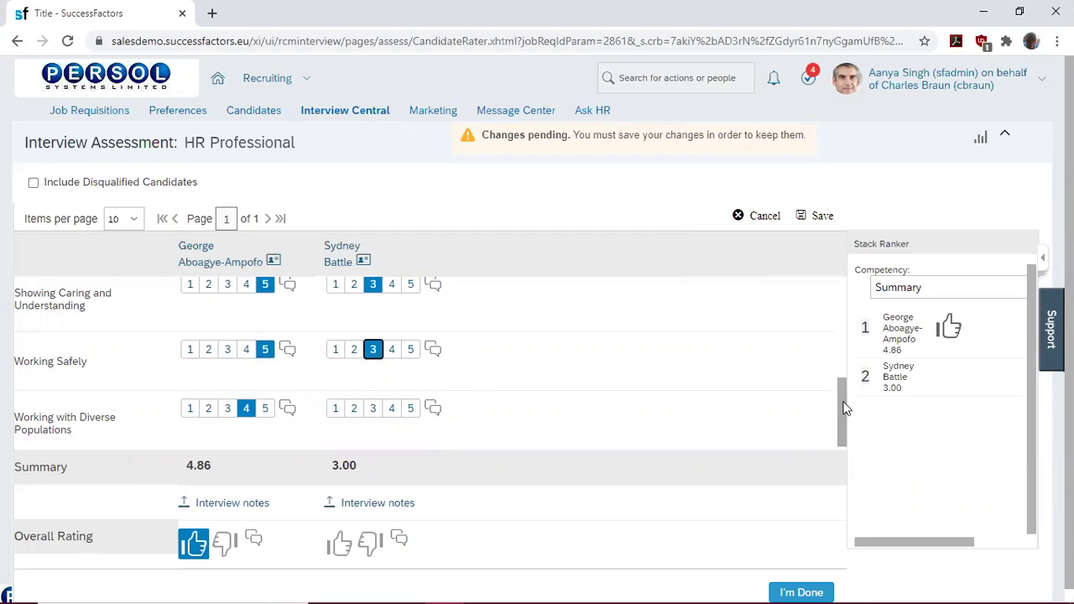
pyautogui.moveTo(844, 402); pyautogui.dragTo(843, 416)
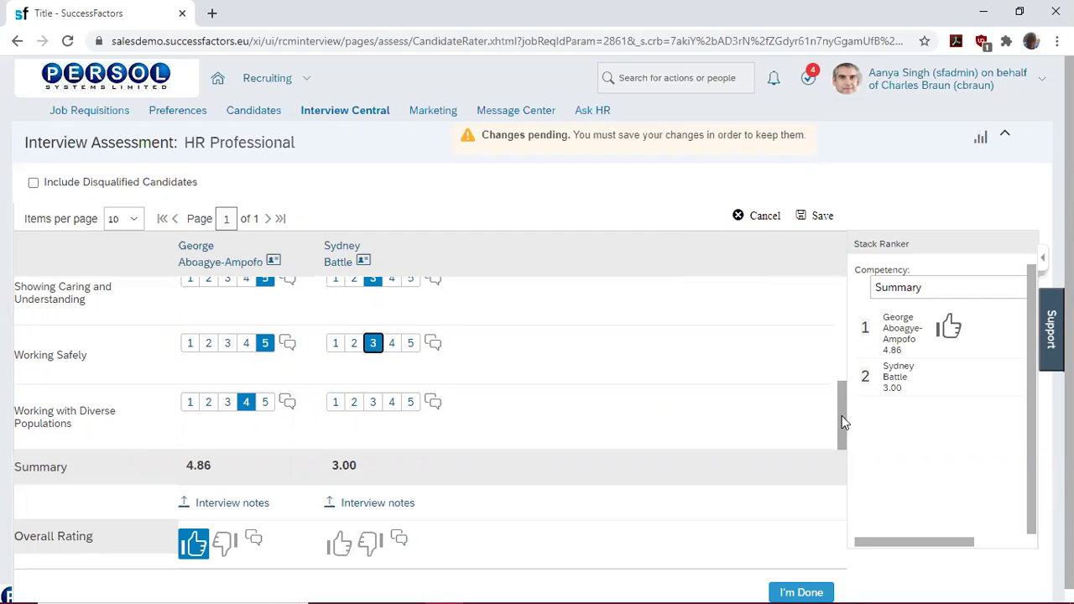
pyautogui.click(392, 404)
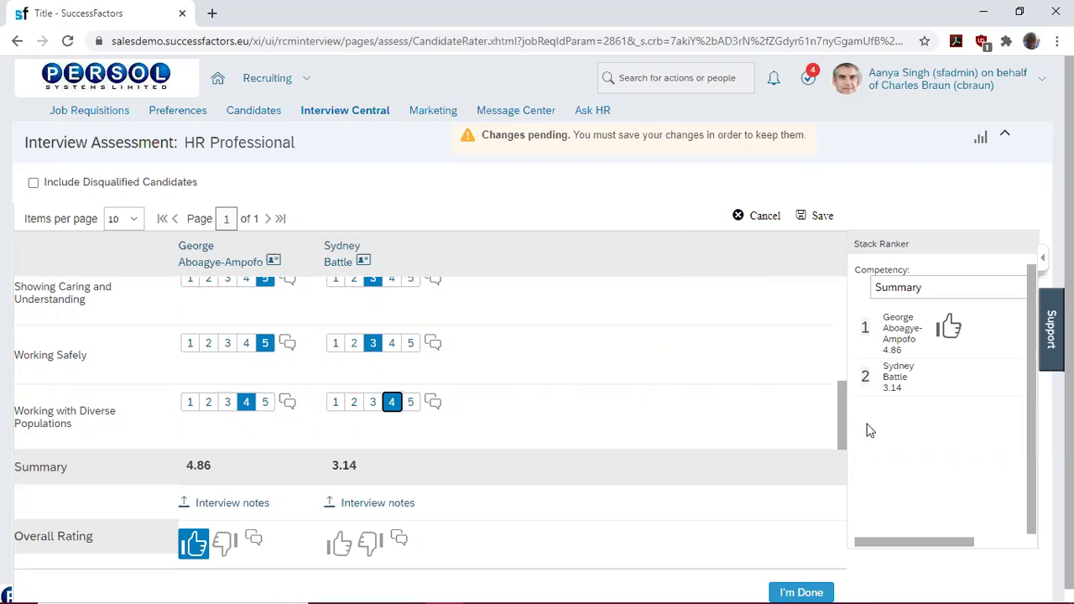
# View the second candidate's Communicating Effectively comment form and interview notes upload form without adding anything
pyautogui.moveTo(840, 424); pyautogui.dragTo(820, 330)
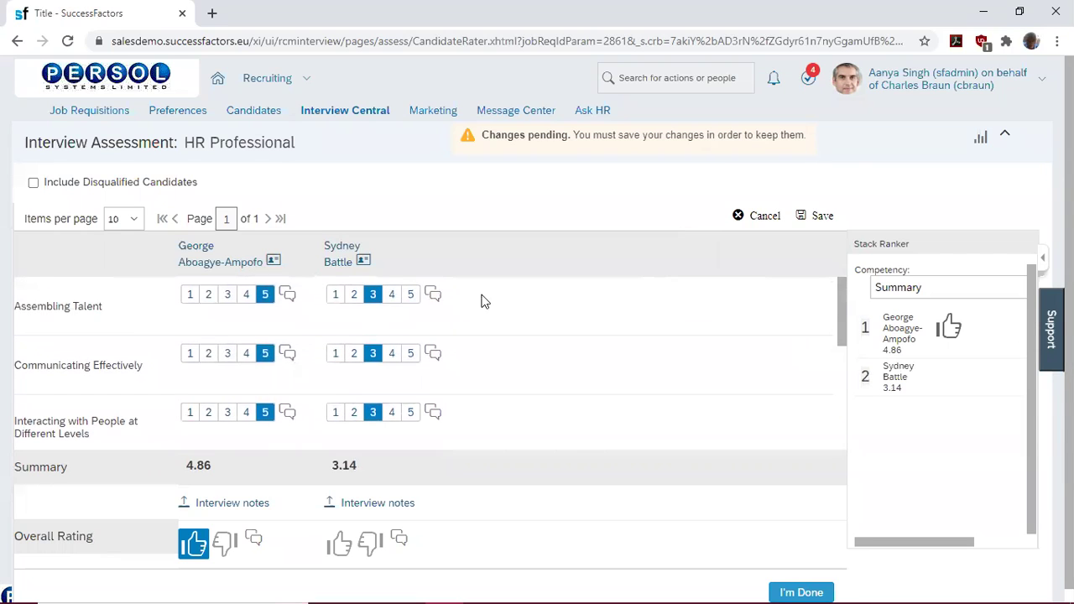
pyautogui.click(433, 353)
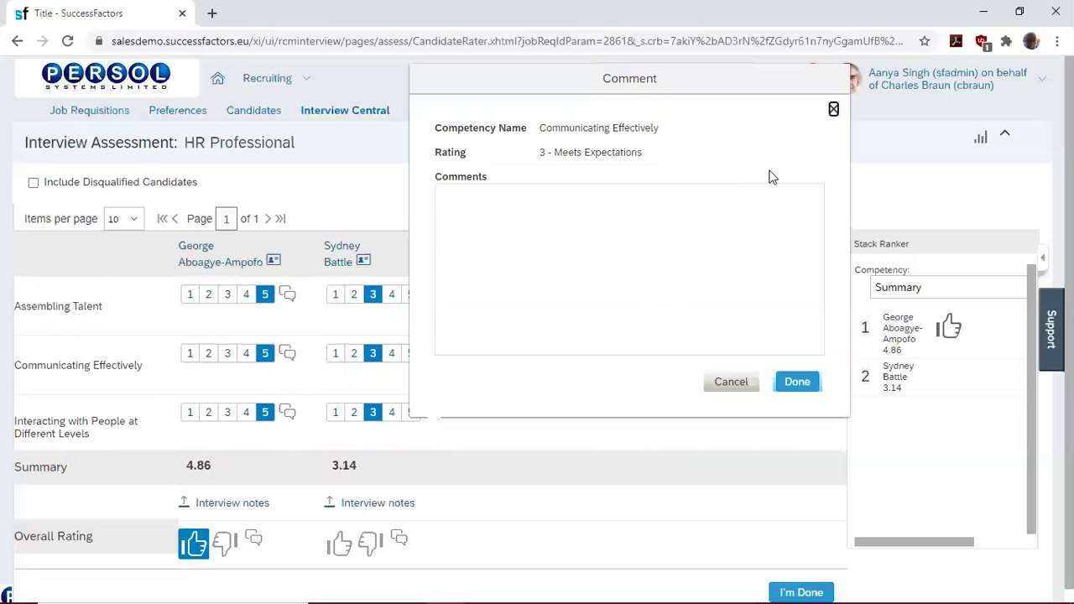
pyautogui.click(834, 110)
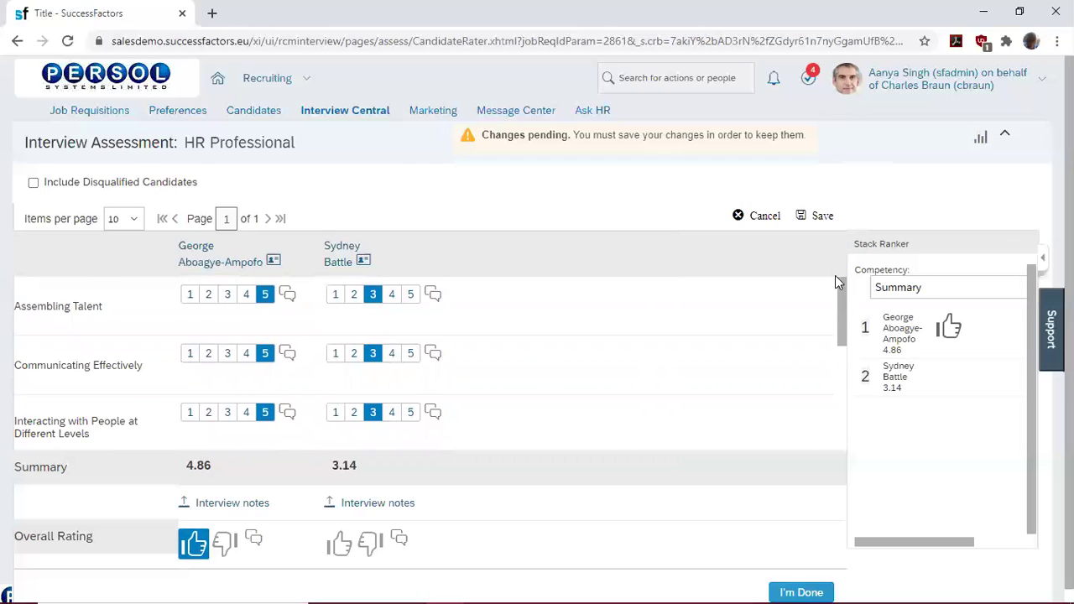
pyautogui.moveTo(842, 302); pyautogui.dragTo(836, 426)
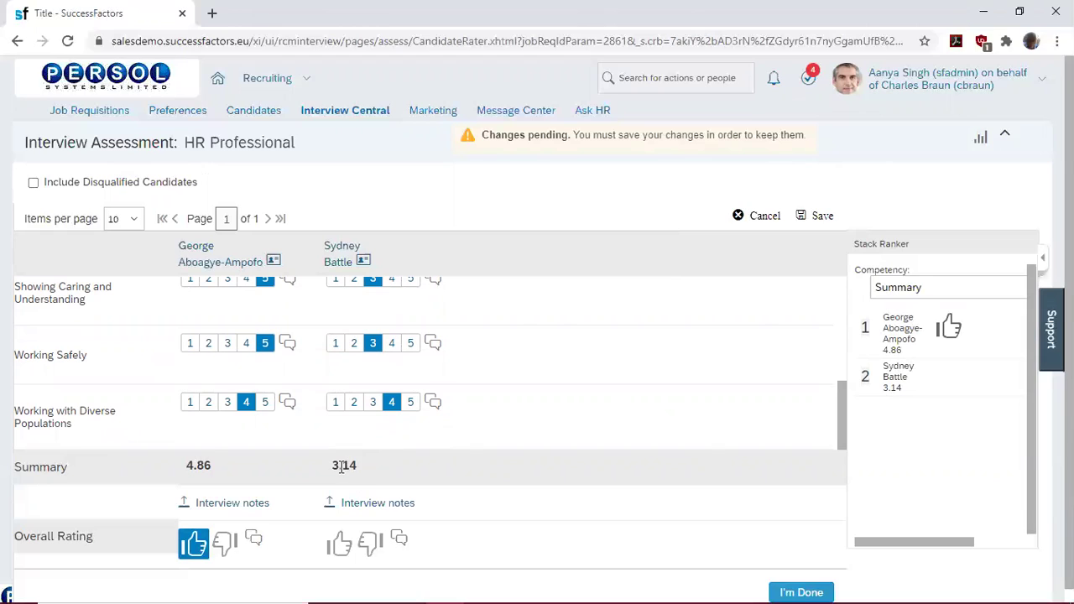
pyautogui.click(365, 506)
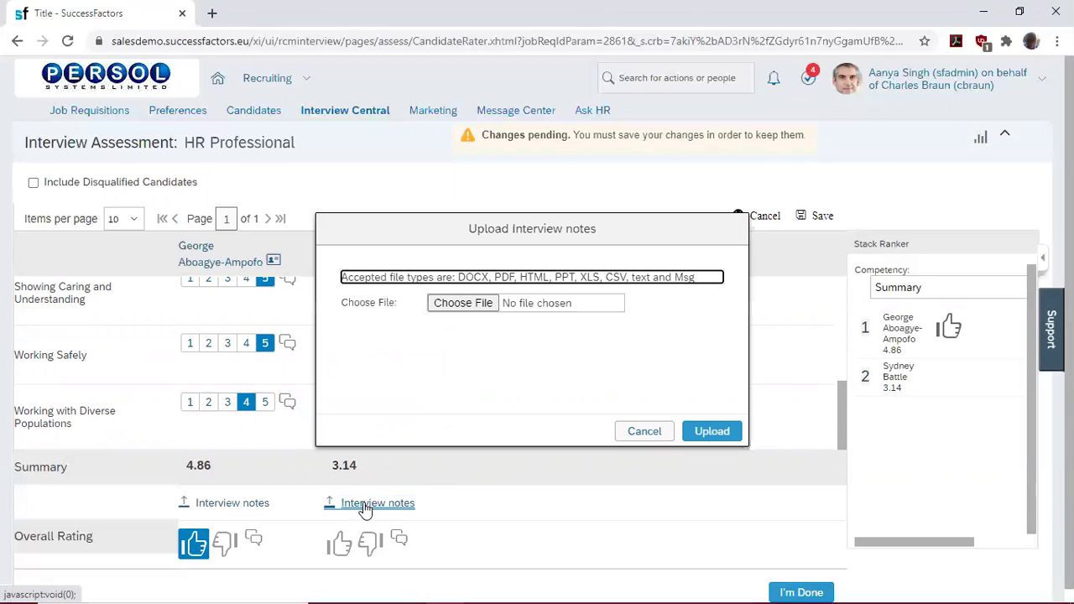
pyautogui.click(576, 360)
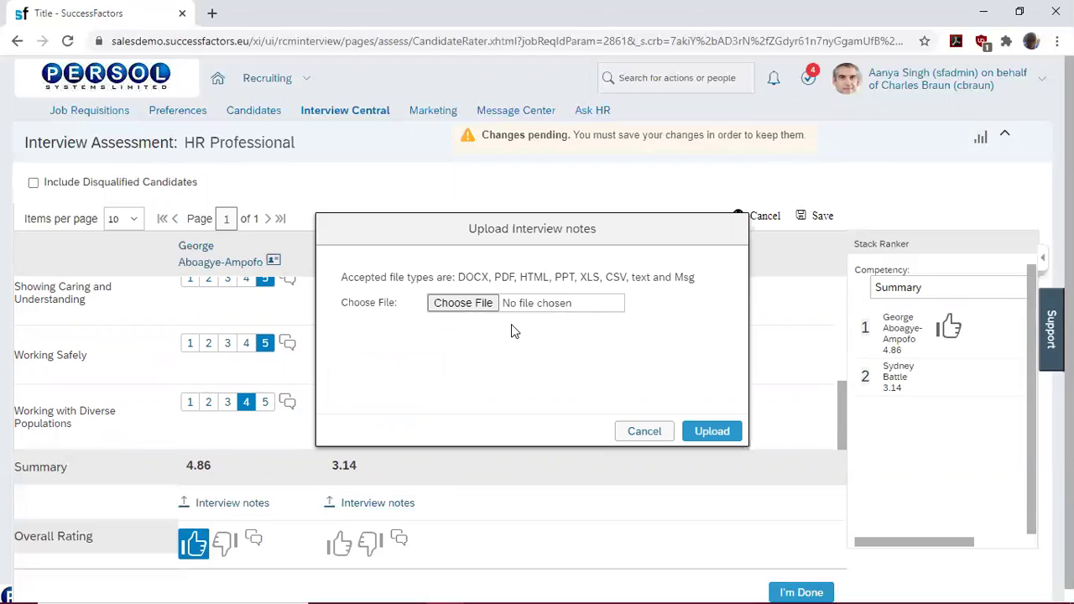
pyautogui.click(642, 433)
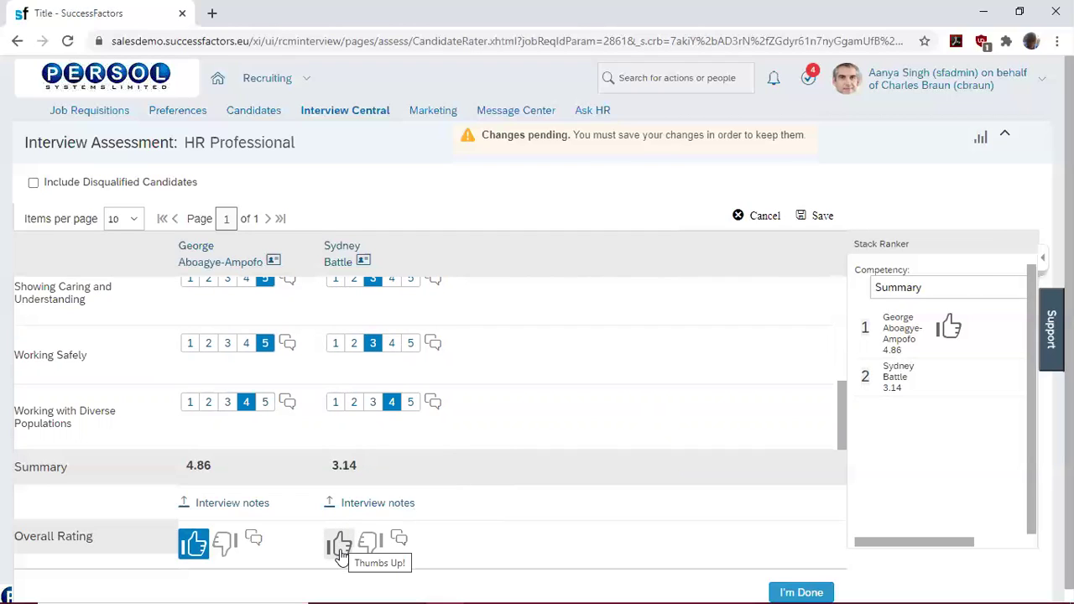
# Give the second candidate a thumbs-up overall rating and mark the interview assessment as done
pyautogui.click(340, 547)
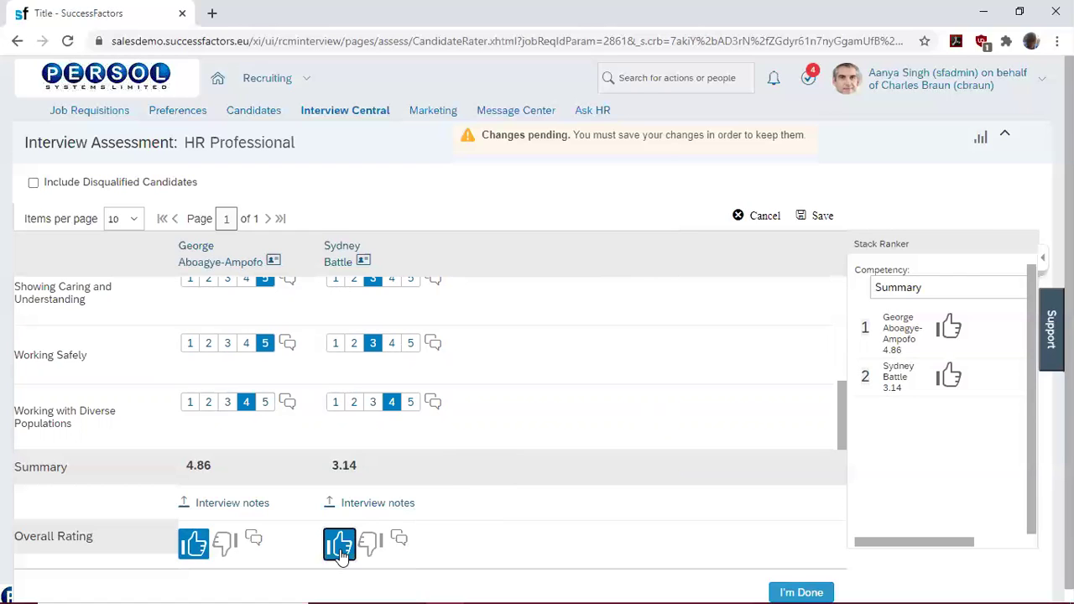
pyautogui.scroll(-1, 537, 329)
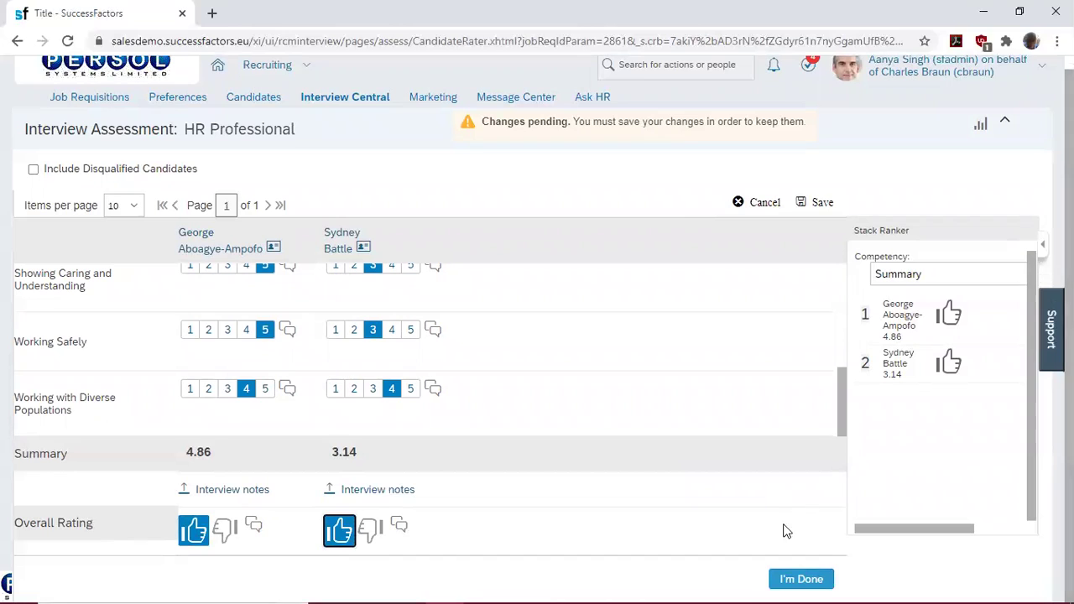
pyautogui.click(802, 581)
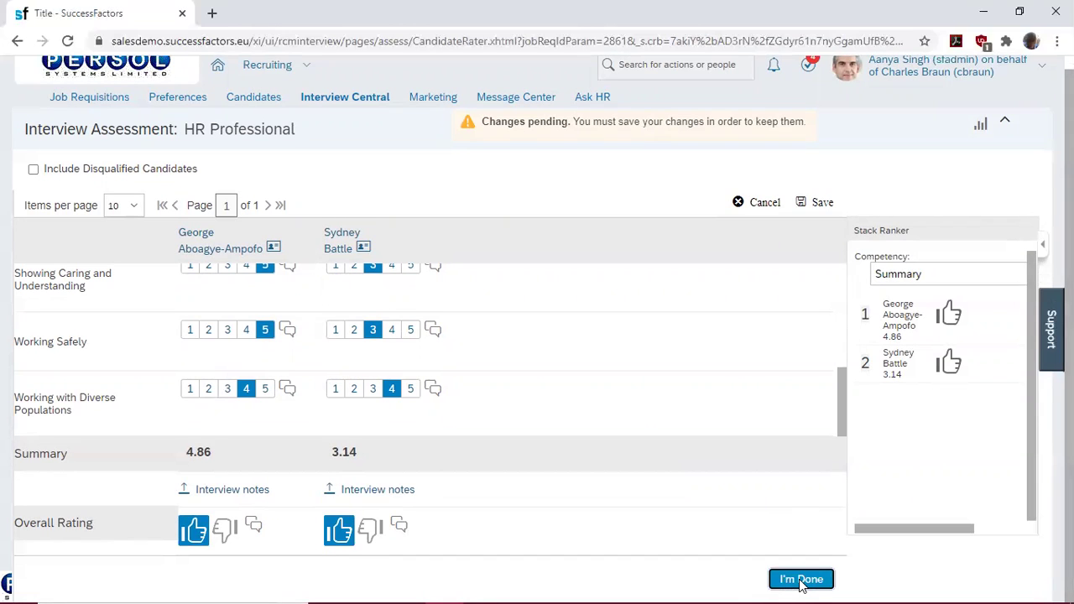